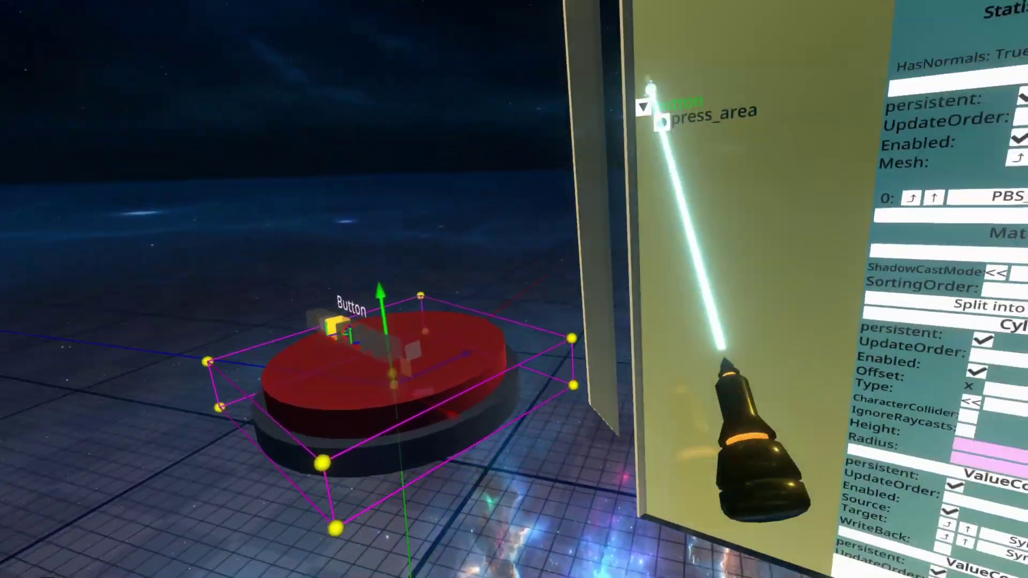
# Step: Scroll to the Button's PBS_Metallic material and open the picker for its 0.28 grey AlbedoColor
pyautogui.scroll(-10, 463, 219)
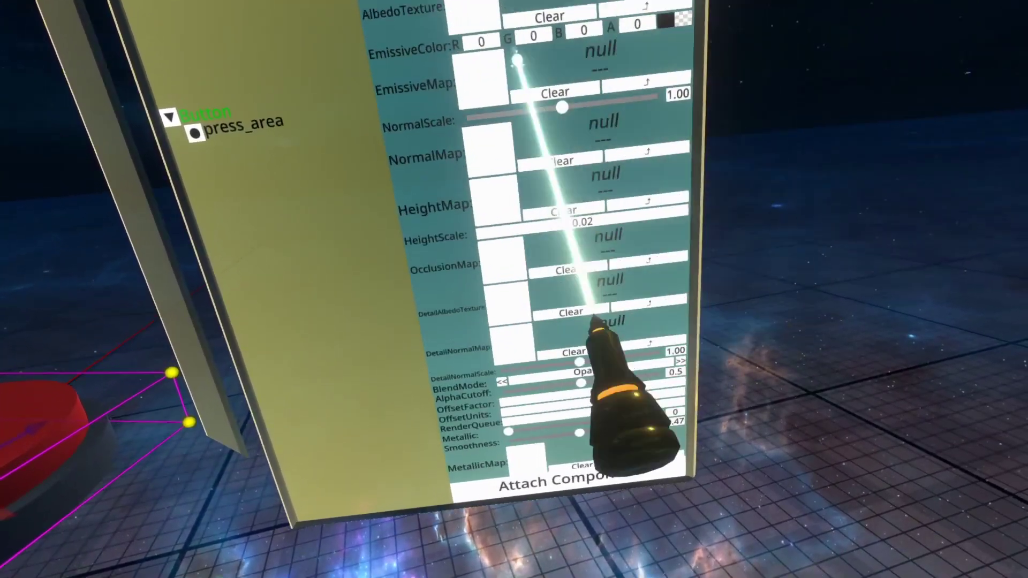
pyautogui.click(659, 118)
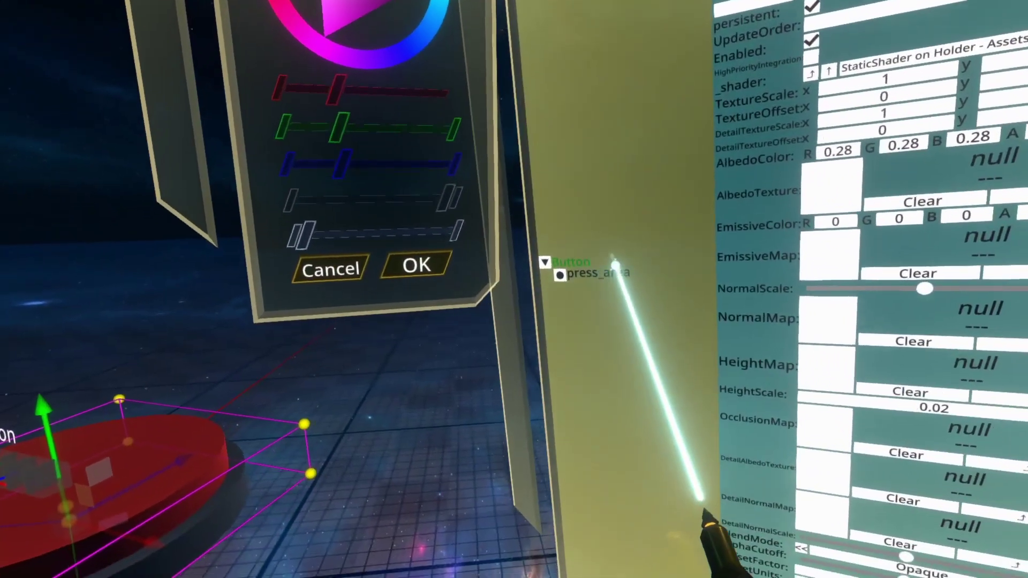
# Step: Select press_area, view its red AlbedoColor 1,0,0,1 in the colour picker, then close it
pyautogui.click(559, 287)
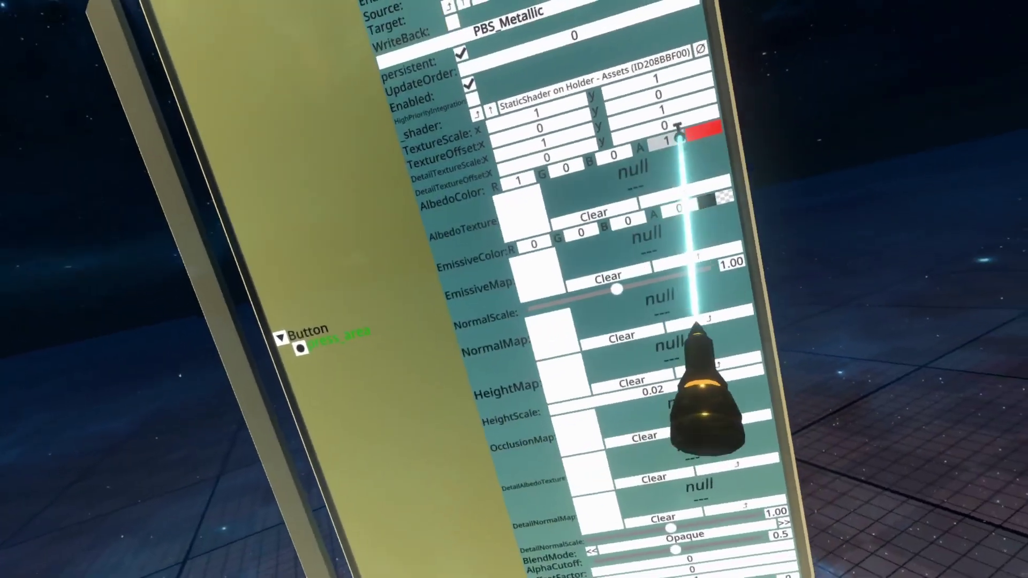
pyautogui.click(727, 128)
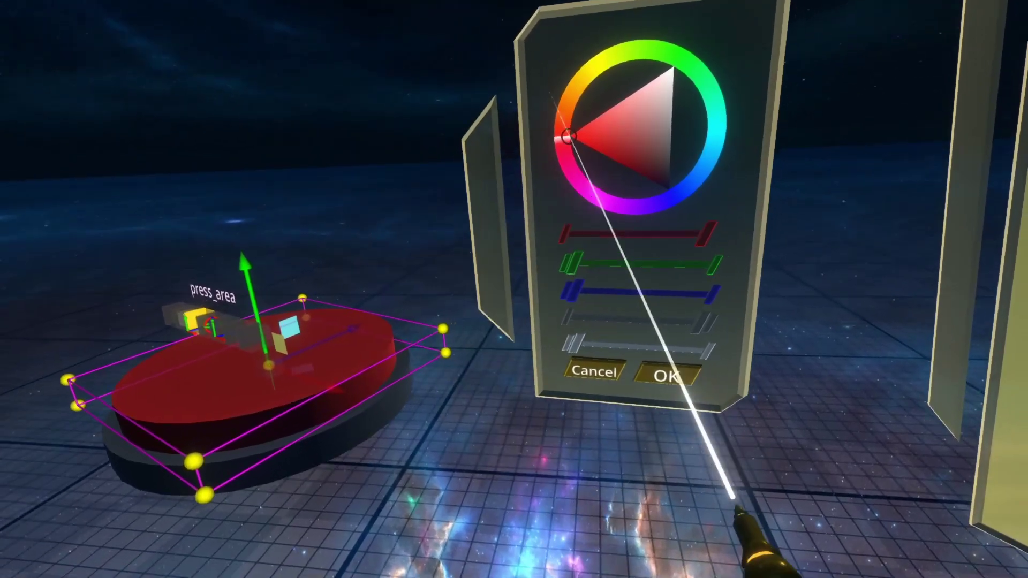
pyautogui.click(622, 384)
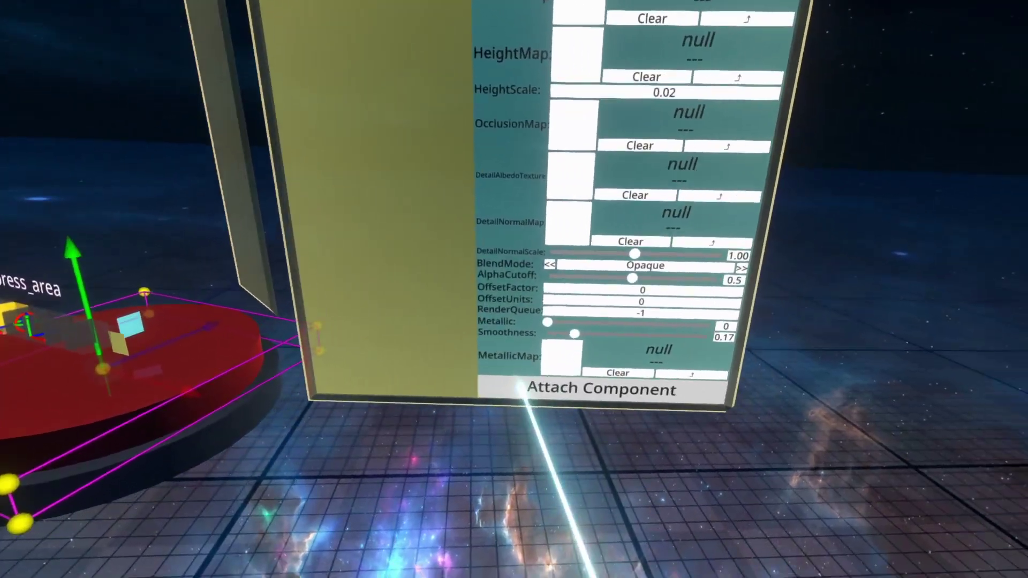
# Step: Attach a Transform > Interaction > PhysicalButton component to press_area, then Deselect All
pyautogui.click(630, 469)
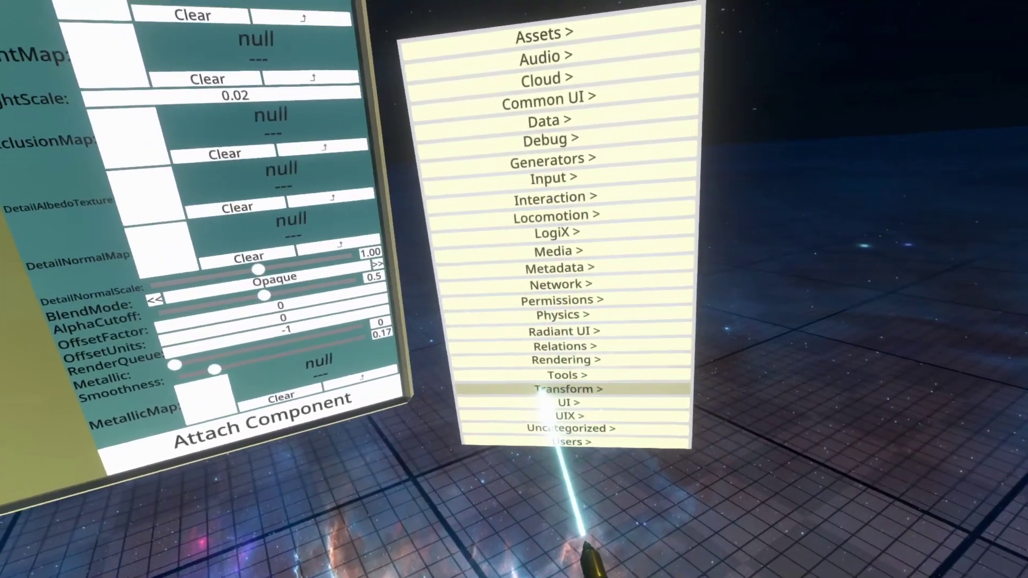
pyautogui.click(485, 518)
pyautogui.click(547, 215)
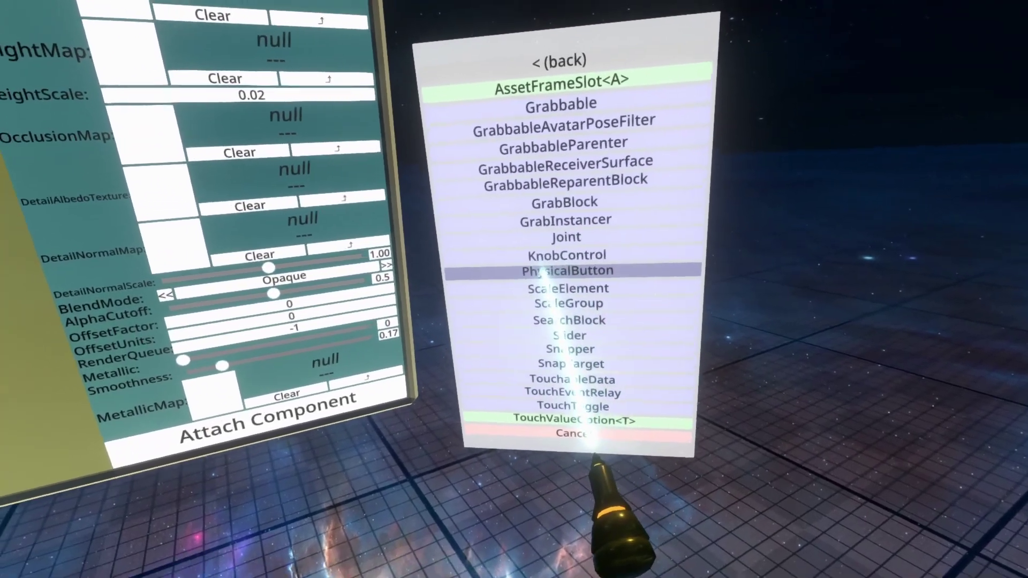
pyautogui.click(557, 287)
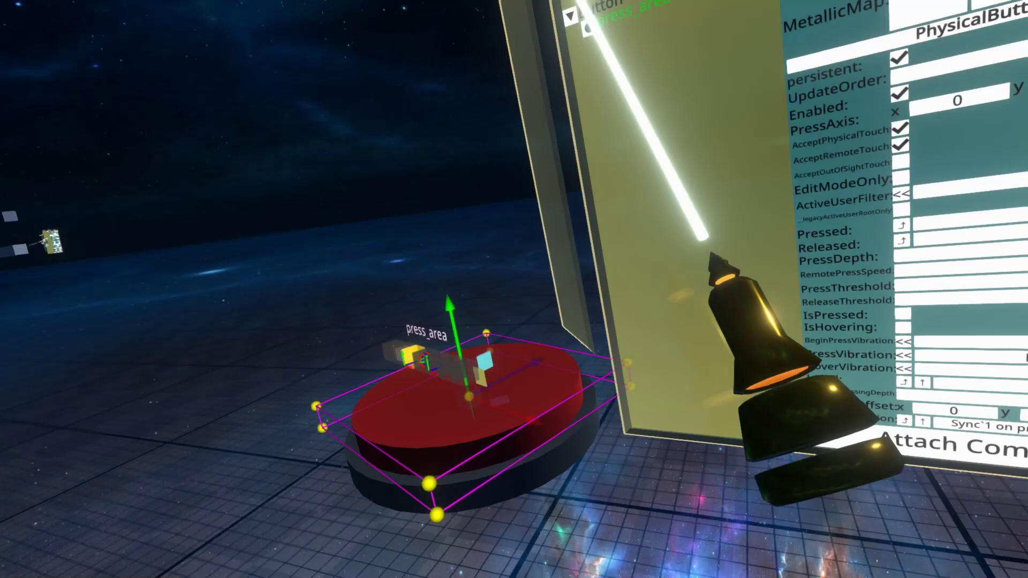
pyautogui.rightClick(483, 279)
pyautogui.click(460, 347)
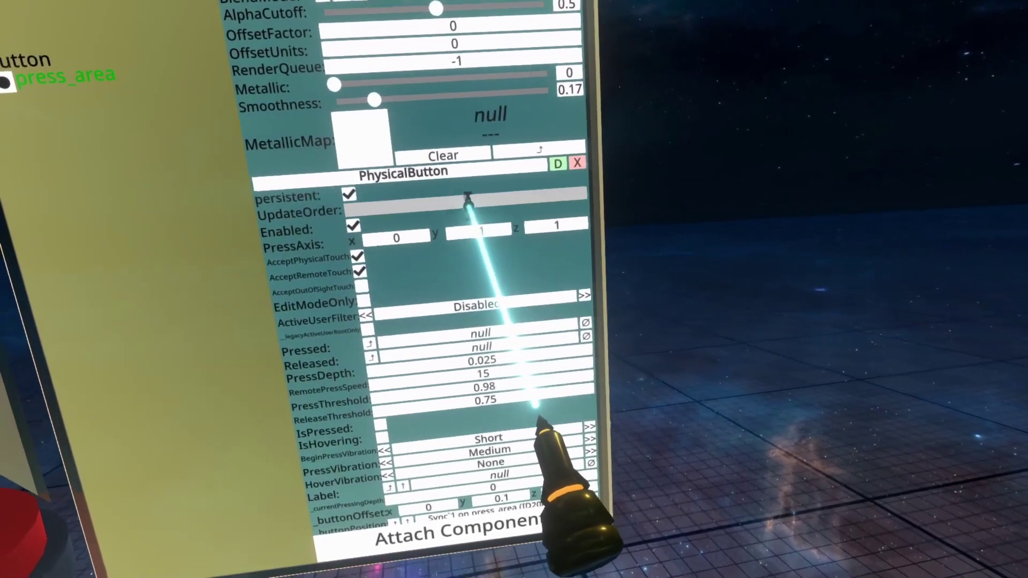
# Step: Change the PhysicalButton's PressAxis y to -1 and z to 0, with the inspector beside the button
pyautogui.write('1')
pyautogui.click(550, 220)
pyautogui.write('0')
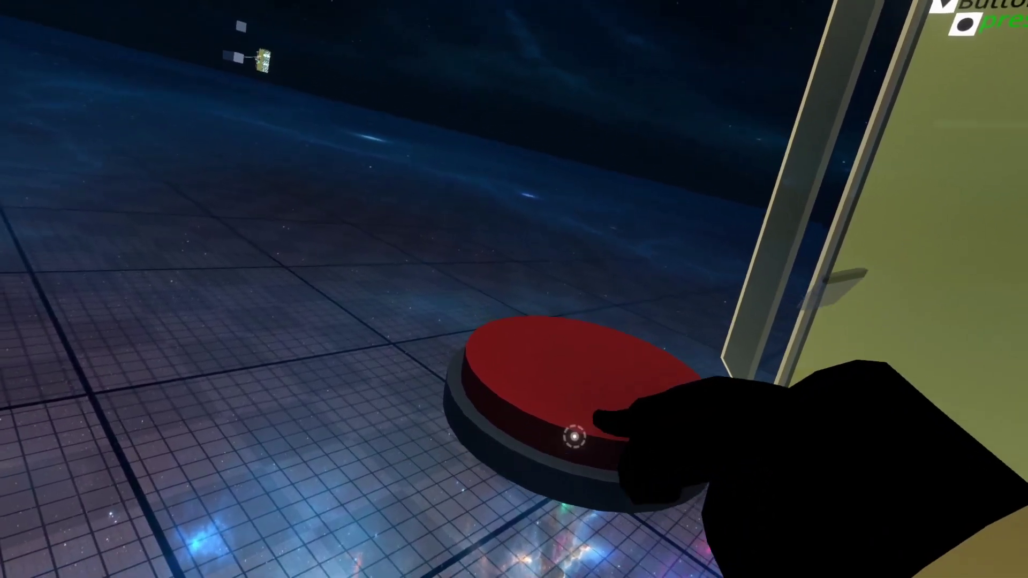
pyautogui.click(615, 428)
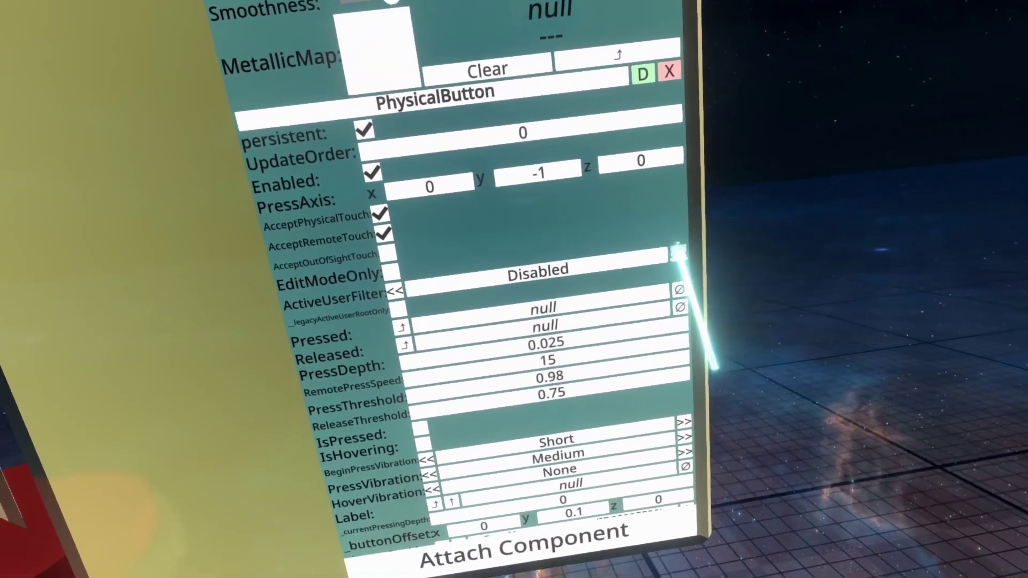
# Step: Cycle ActiveUserFilter through OnlyActiveUser and ActiveUserWhenPresent to ExcludeActiveUser
pyautogui.click(678, 252)
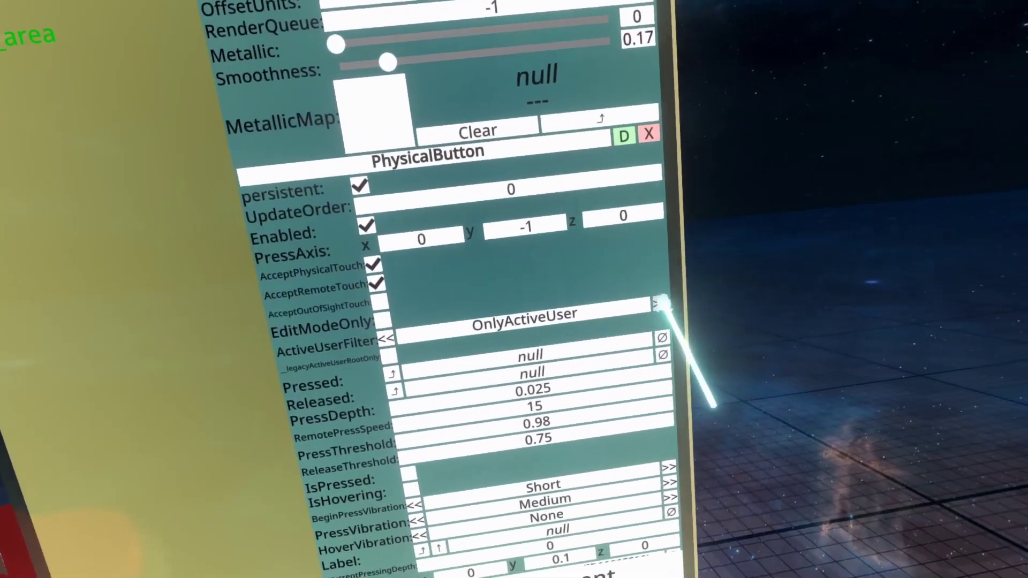
pyautogui.click(698, 342)
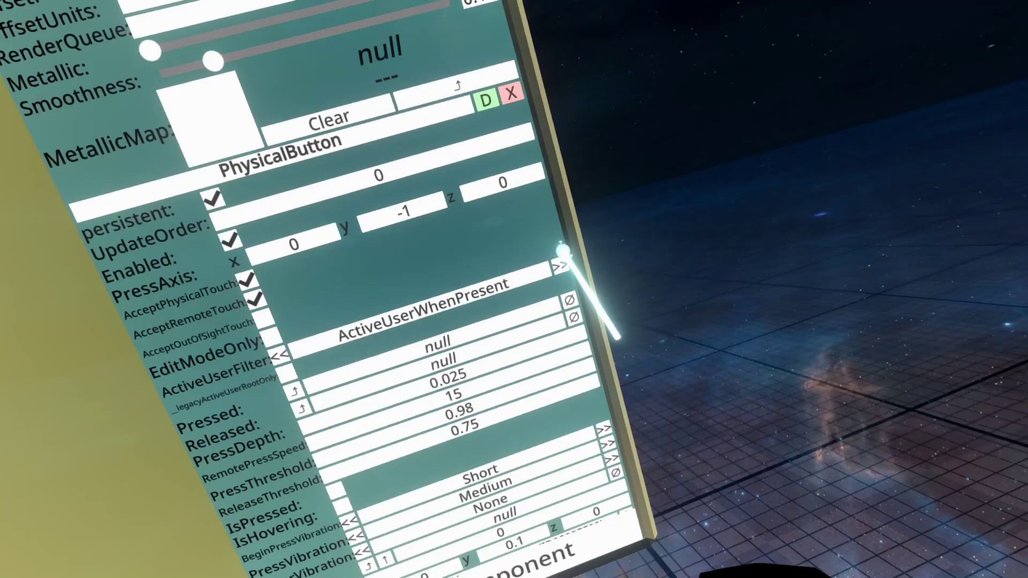
pyautogui.click(744, 352)
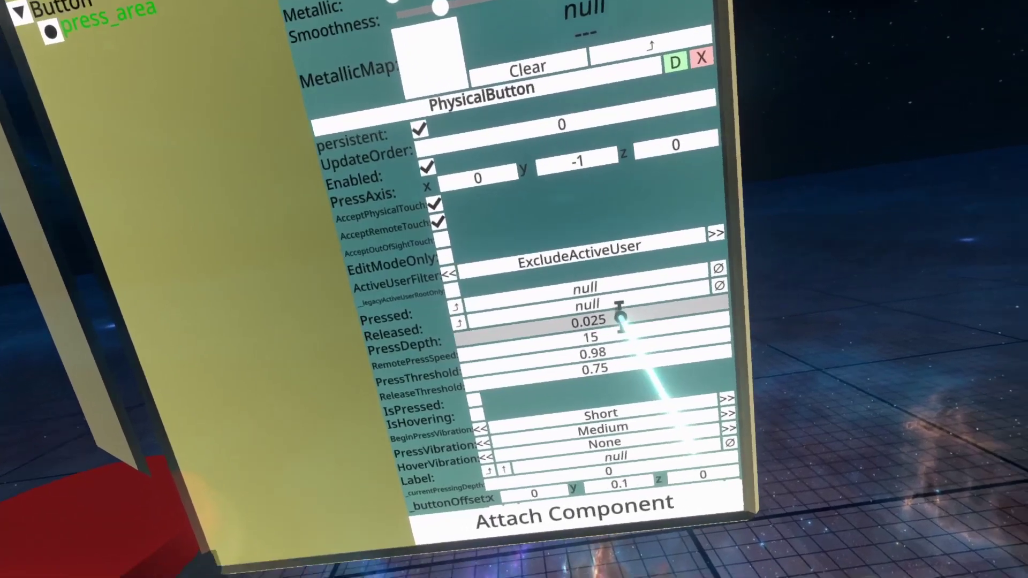
# Step: Change the PhysicalButton's PressDepth to 0.08
pyautogui.click(589, 325)
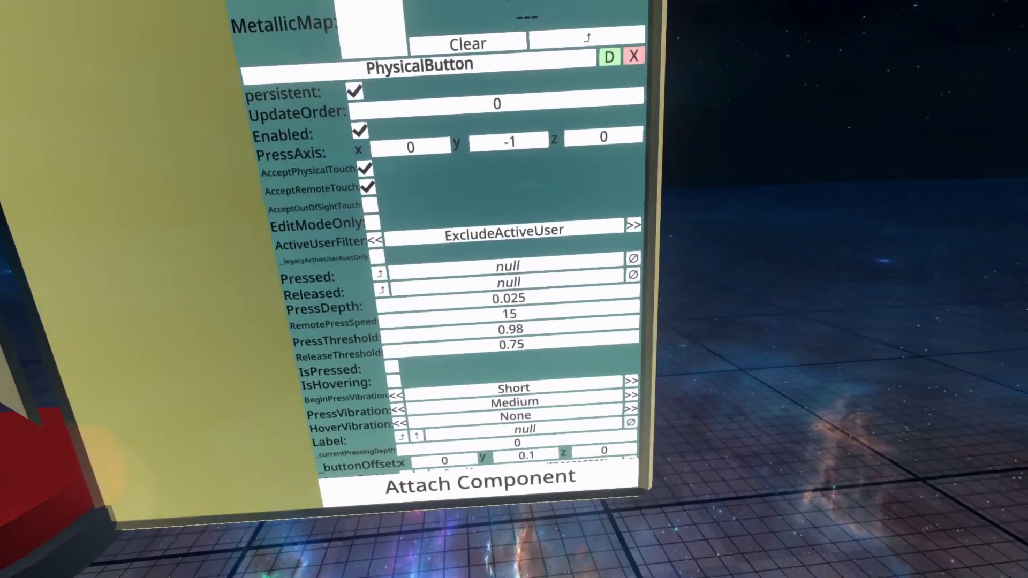
pyautogui.press('BackSpace')
pyautogui.press('BackSpace')
pyautogui.write('8')
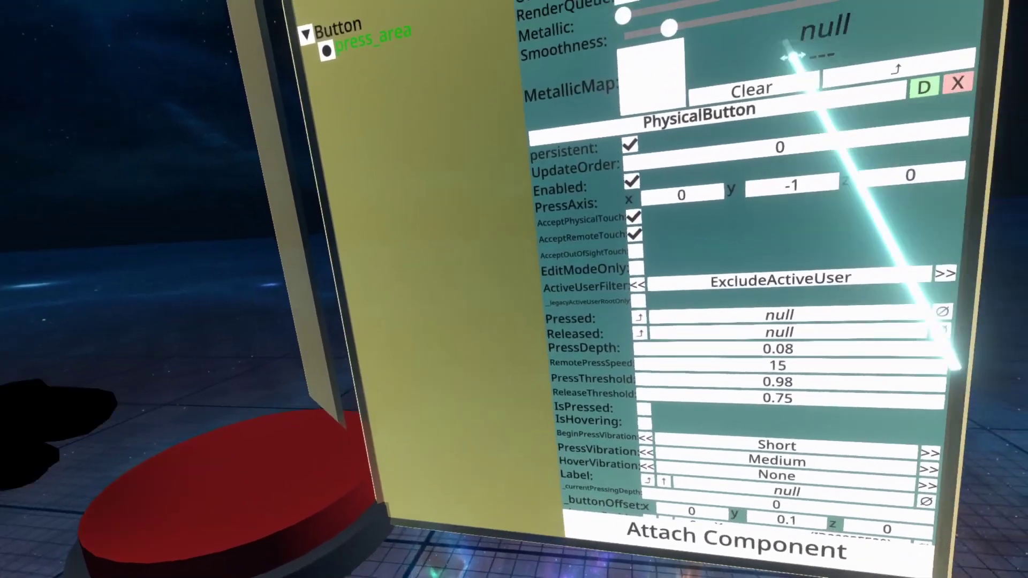
# Step: Set RemotePressSpeed to 150 and poke the red button to test the press
pyautogui.press('BackSpace')
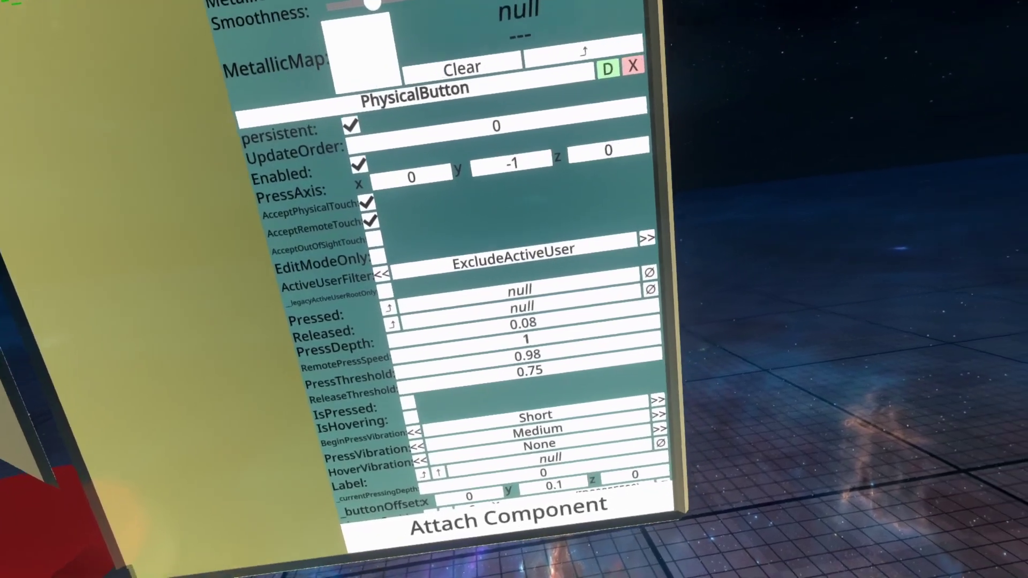
pyautogui.press('BackSpace')
pyautogui.write('0')
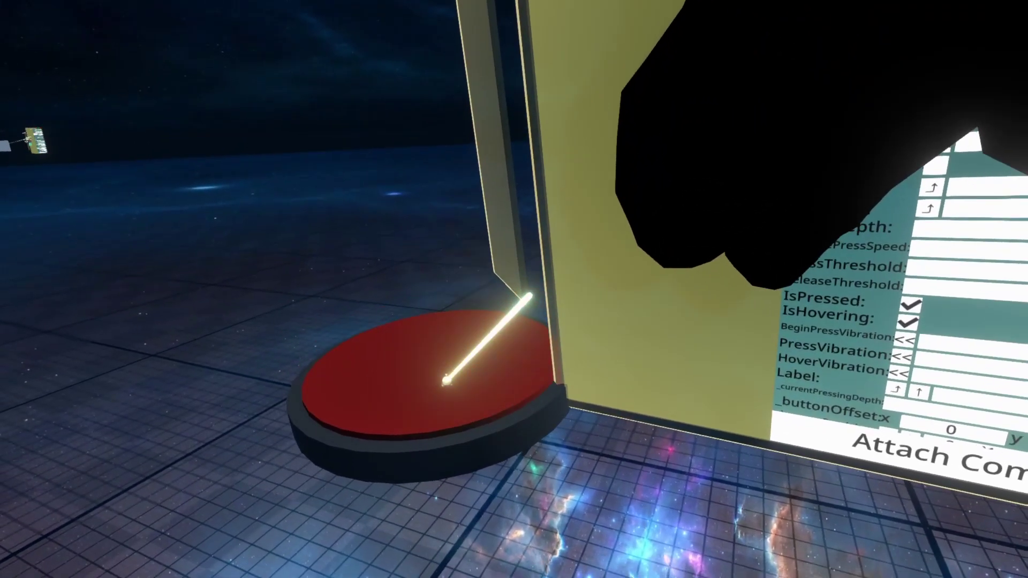
pyautogui.click(454, 372)
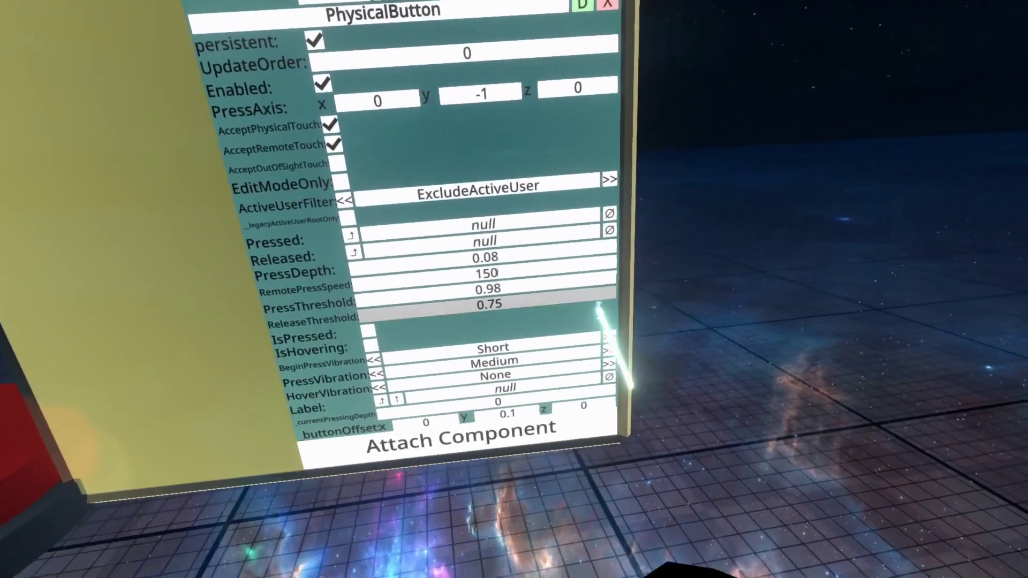
# Step: Return RemotePressSpeed to 15 and lower PressThreshold to 0.001
pyautogui.write('5')
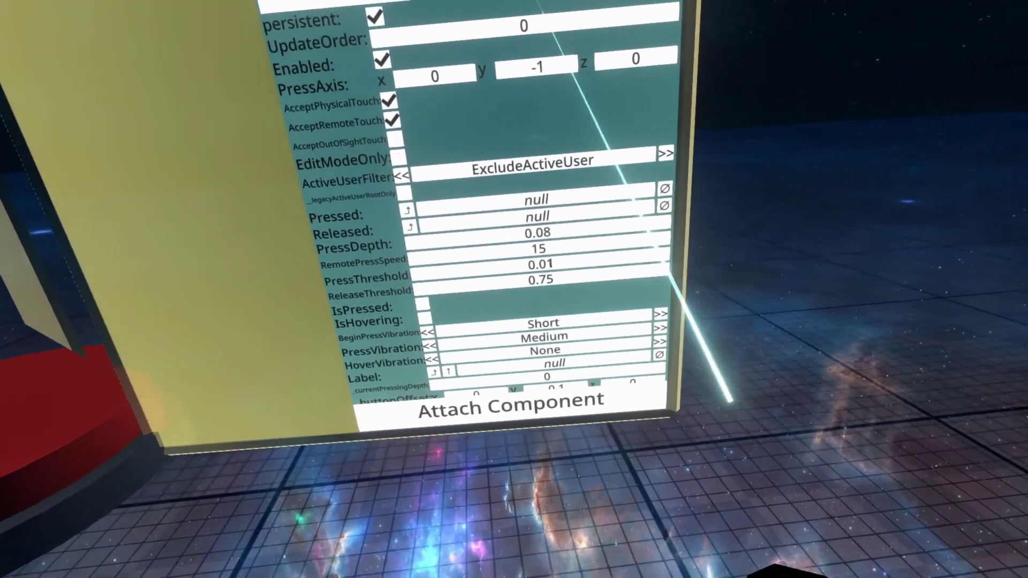
pyautogui.press('BackSpace')
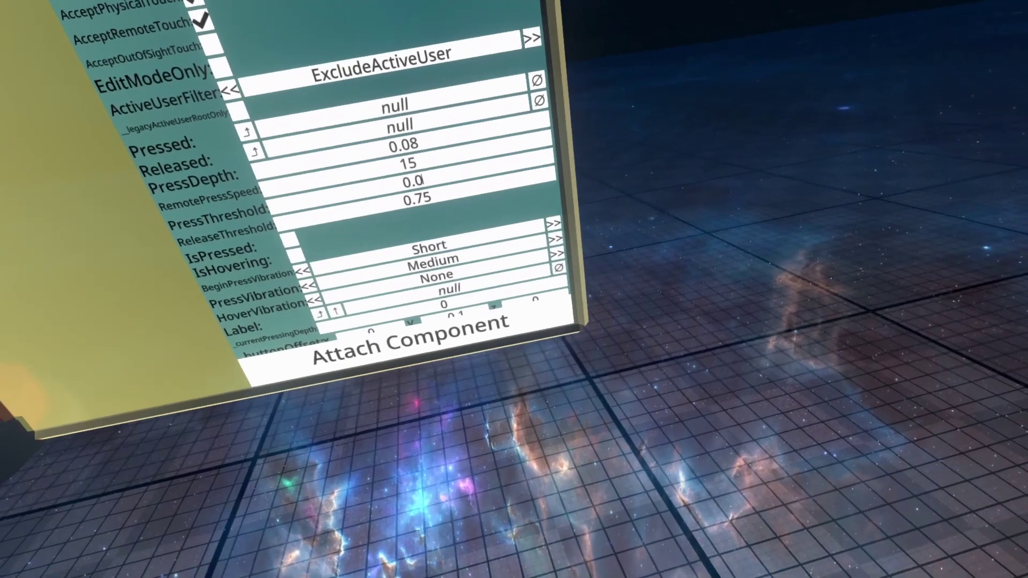
pyautogui.write('01')
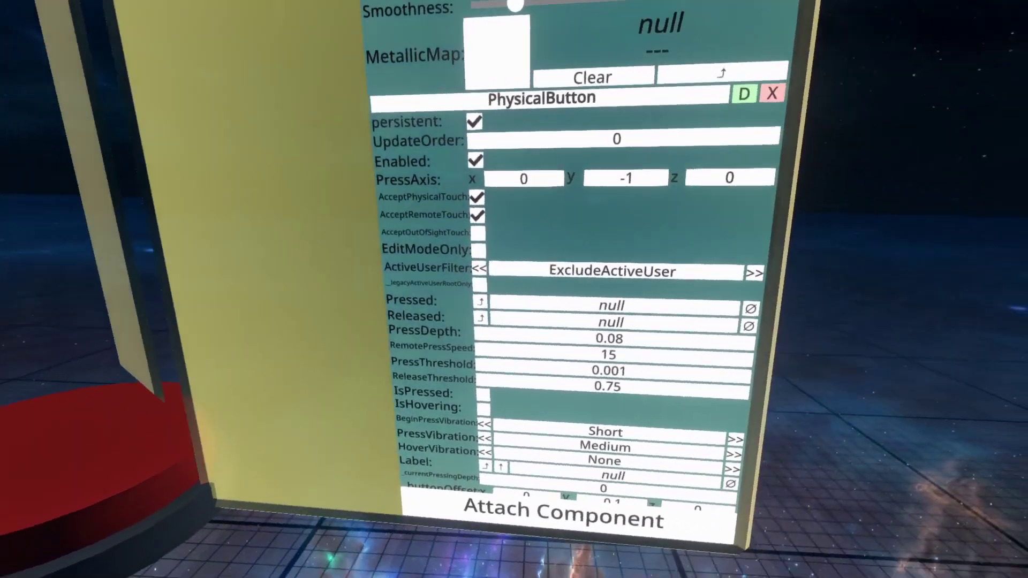
# Step: Change the PressThreshold field from 0.001 back to 0.98
pyautogui.click(606, 370)
pyautogui.press('BackSpace')
pyautogui.press('BackSpace')
pyautogui.press('BackSpace')
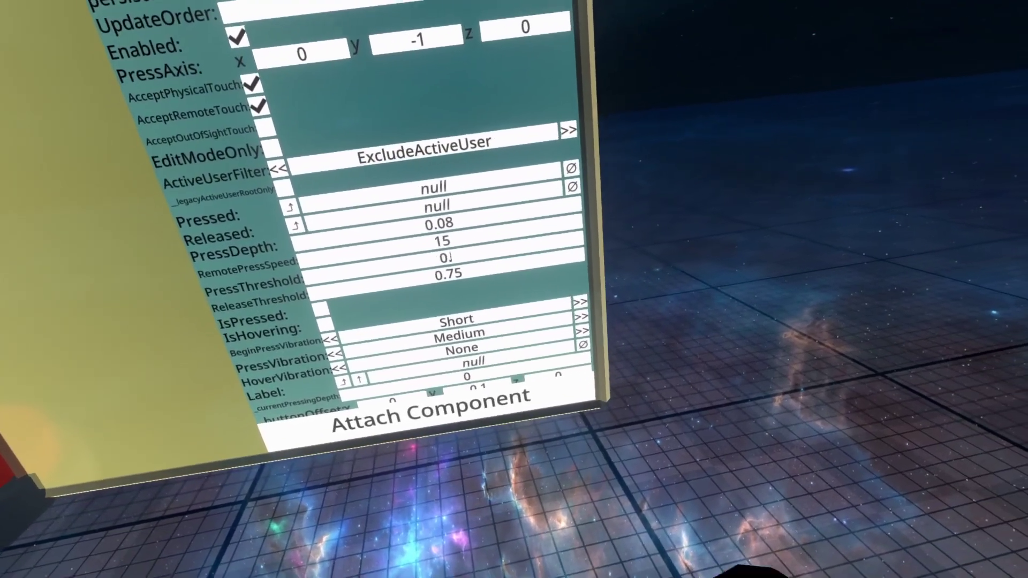
pyautogui.write('98')
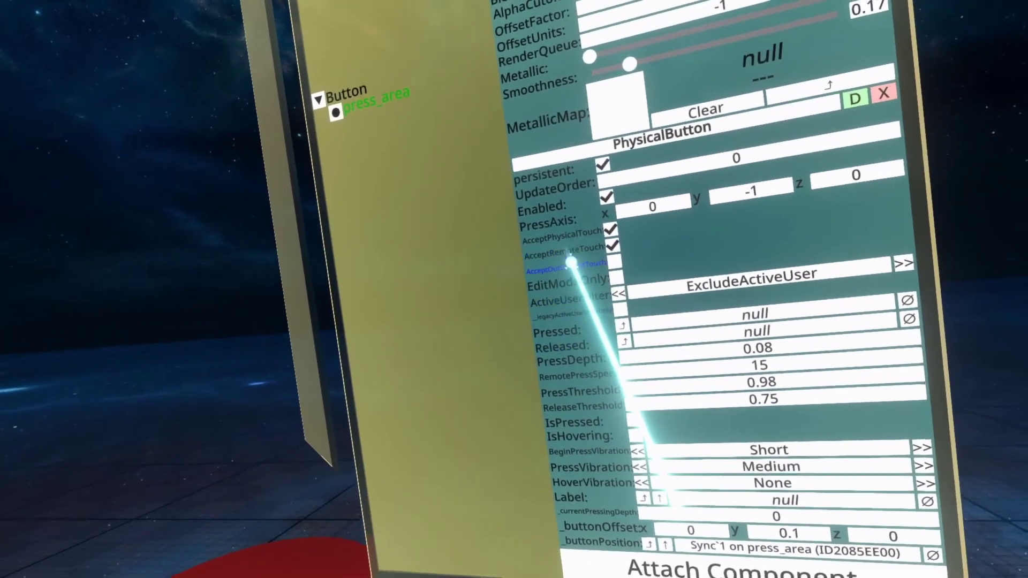
pyautogui.scroll(5, 575, 201)
pyautogui.scroll(10, 576, 201)
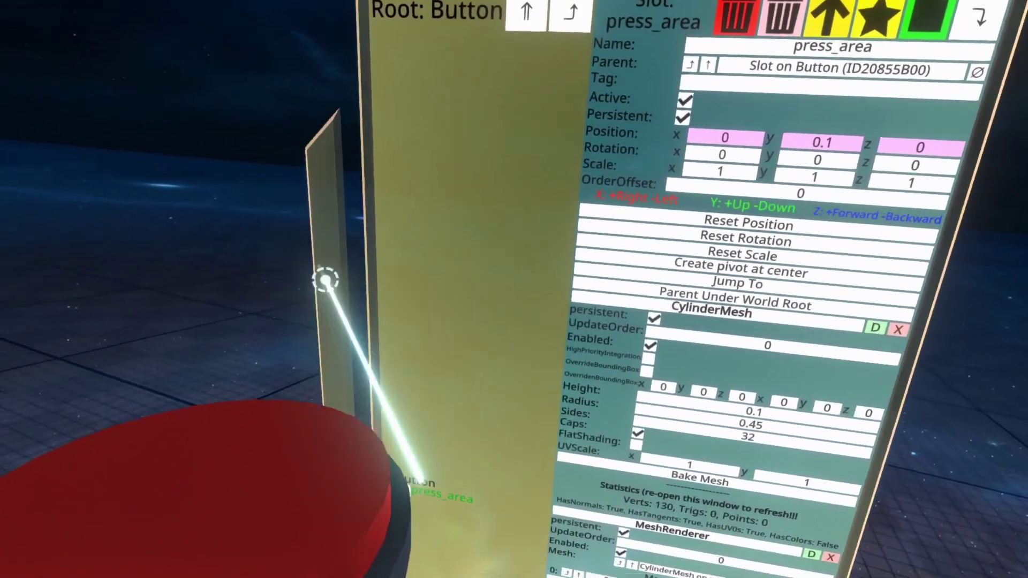
# Step: Push the red button down by hand until press_area's Position y reads 0.02
pyautogui.moveTo(325, 279); pyautogui.dragTo(343, 514)
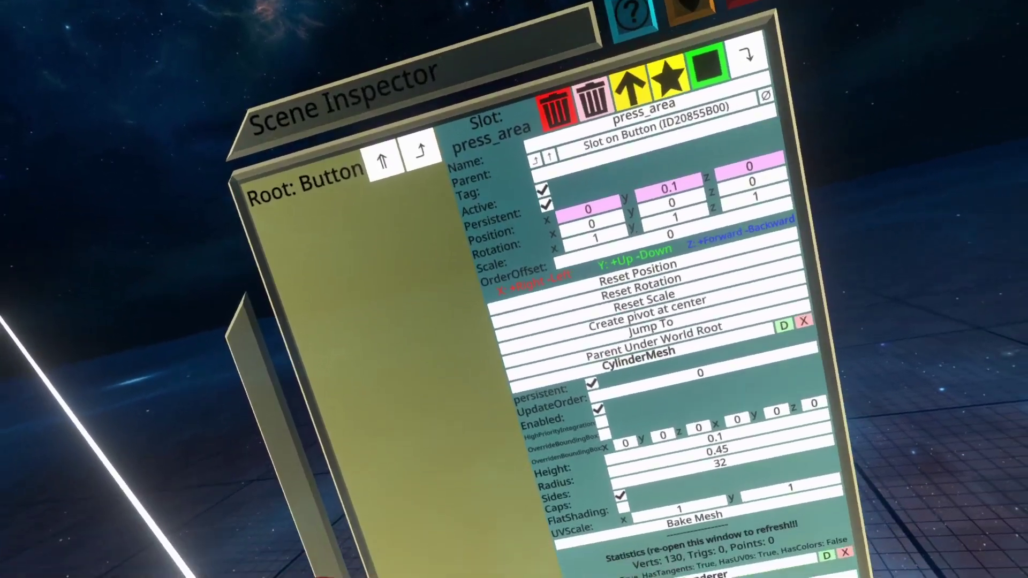
pyautogui.click(315, 573)
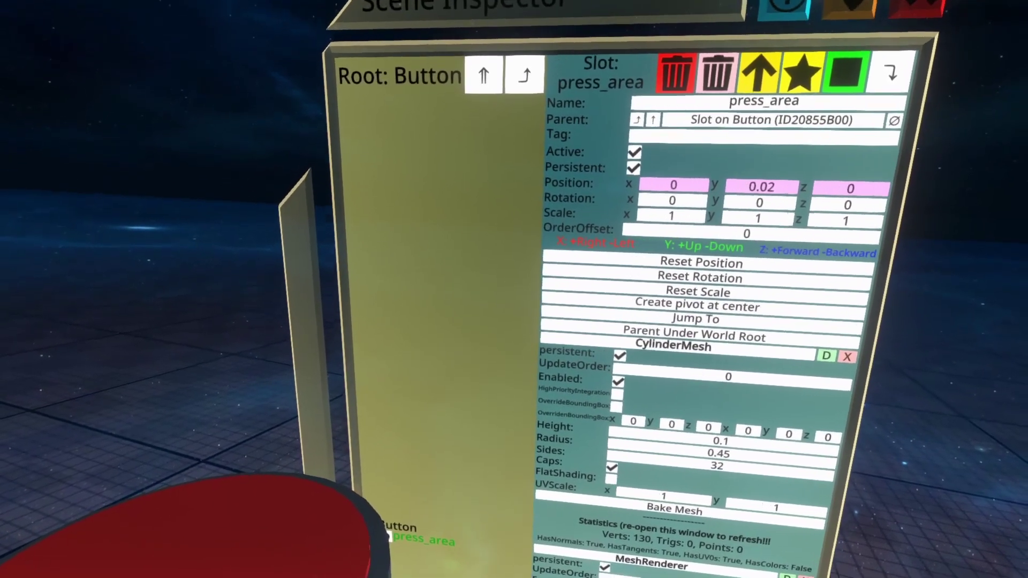
pyautogui.scroll(-15, 723, 321)
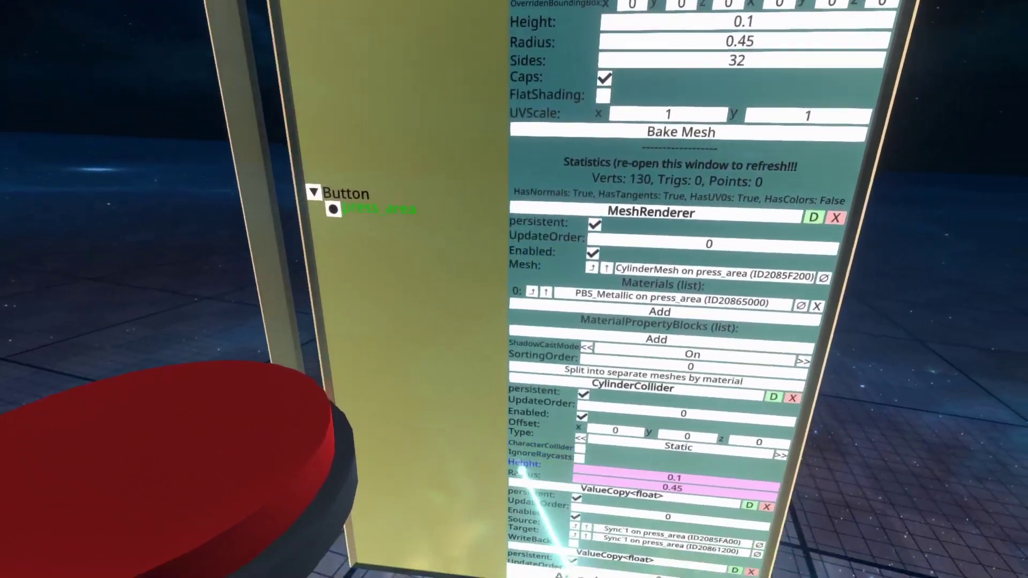
pyautogui.scroll(5, 493, 237)
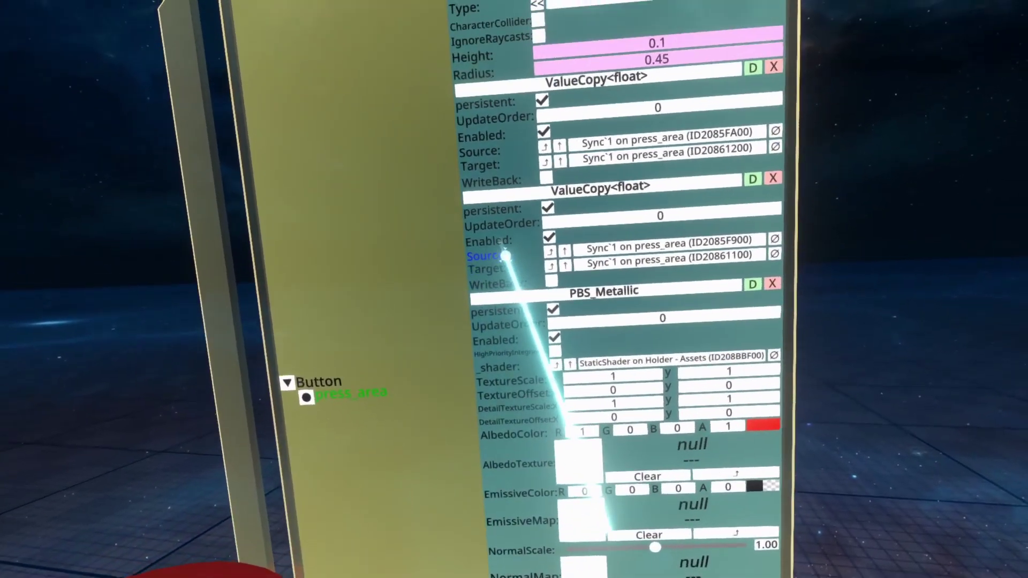
pyautogui.scroll(-10, 474, 416)
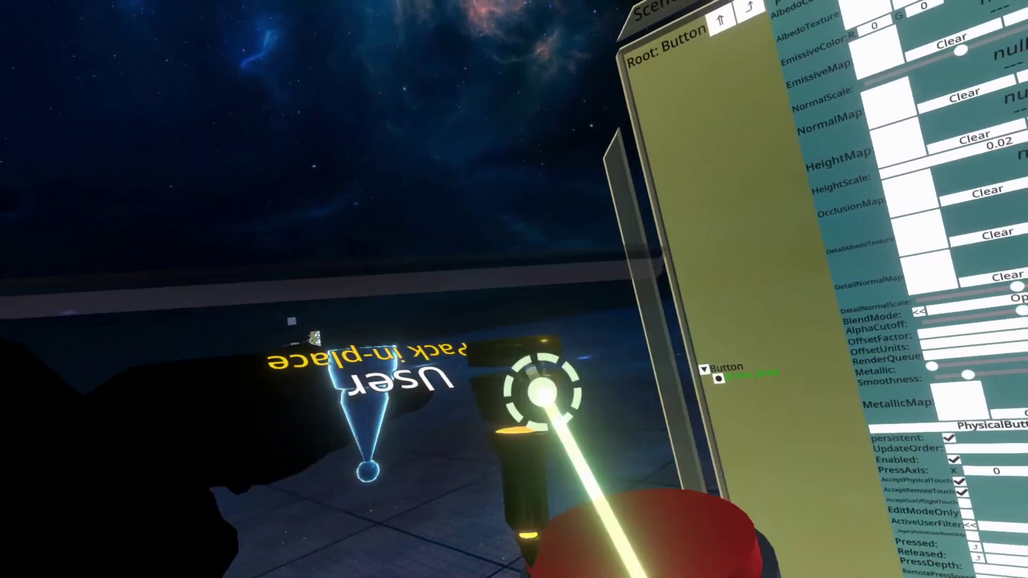
# Step: Pick Button Events from the Interaction category of the LogiX Node Browser
pyautogui.press('t')
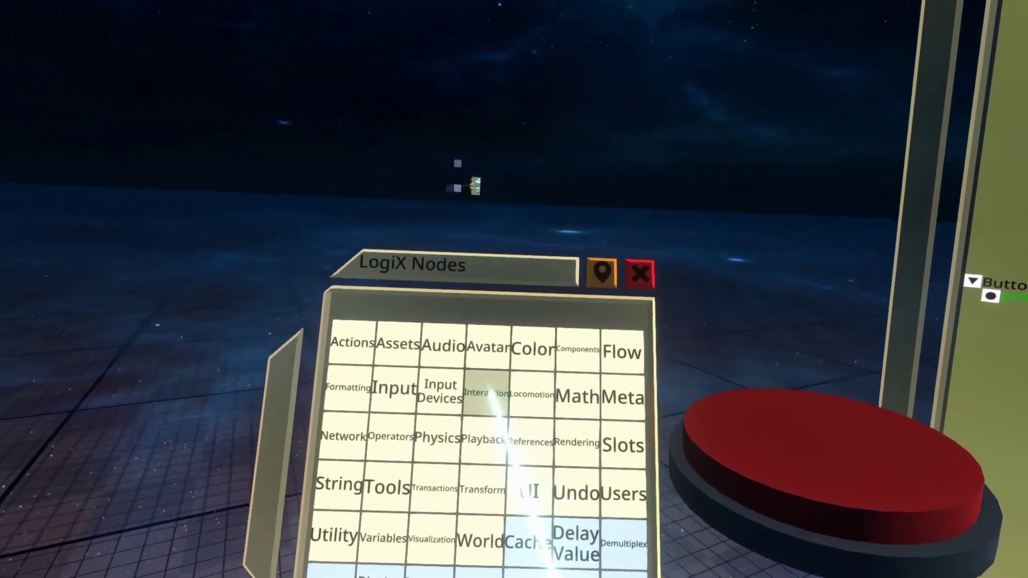
pyautogui.click(486, 393)
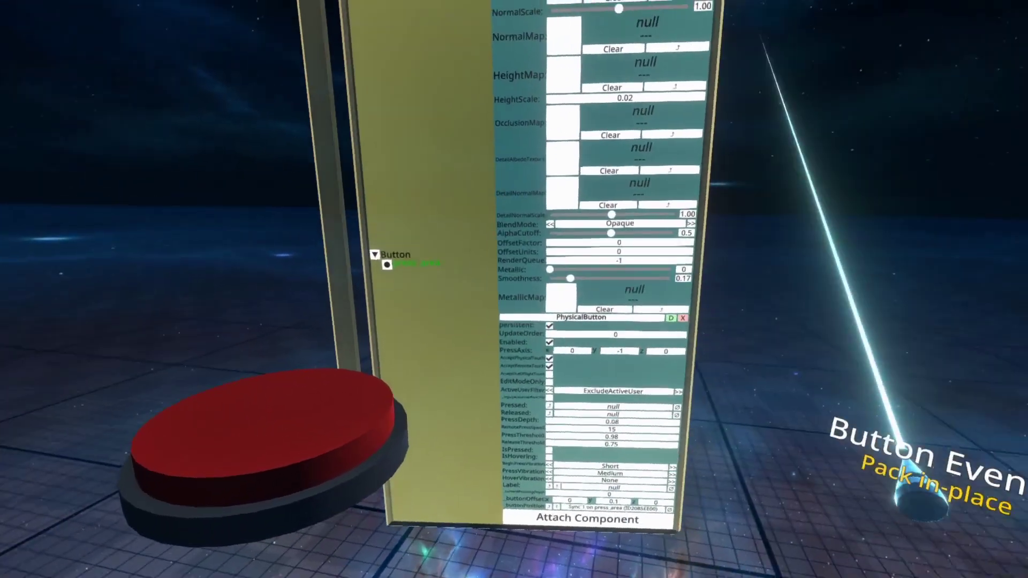
# Step: Place a Button Events node, attach an impulse display to its output, and press the red button to test it
pyautogui.click(729, 482)
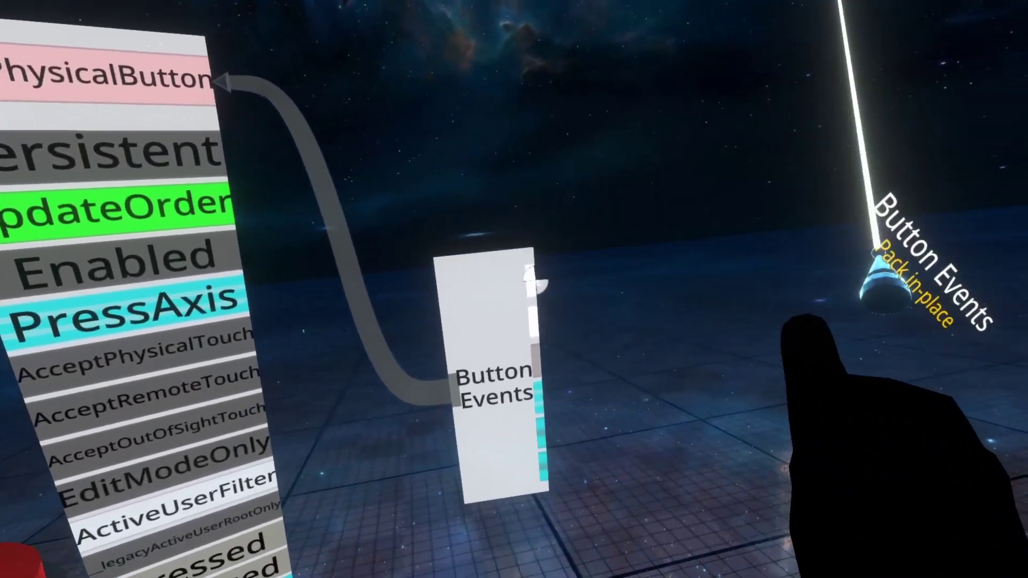
pyautogui.click(455, 374)
pyautogui.click(345, 420)
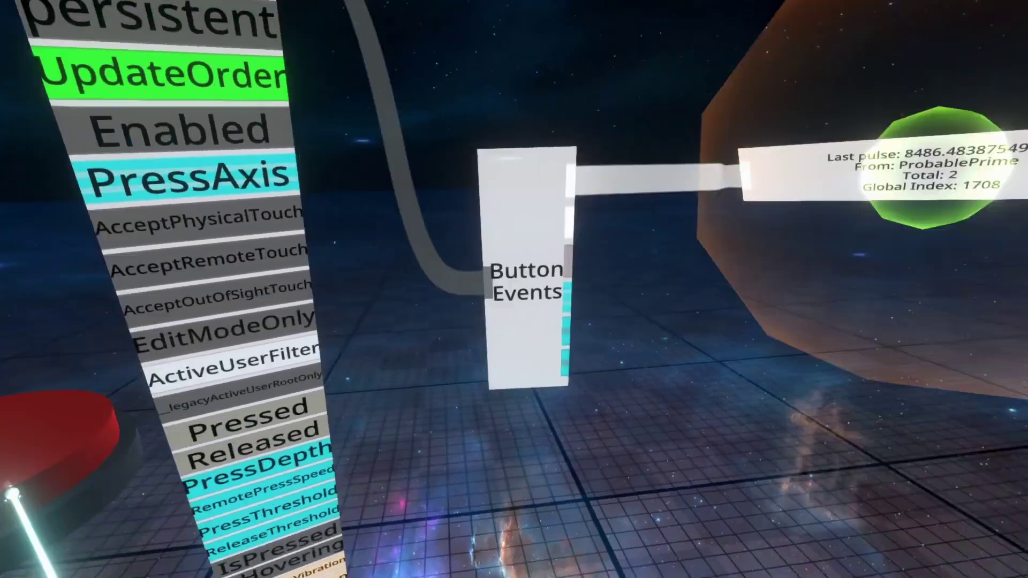